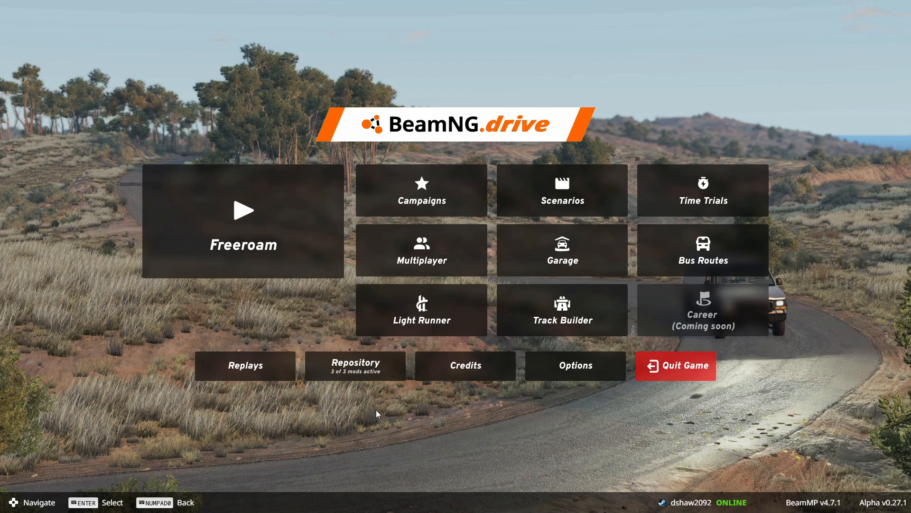
Unpack the brown_county mod from the Mods Manager into an editable folder.
left_click(355, 365)
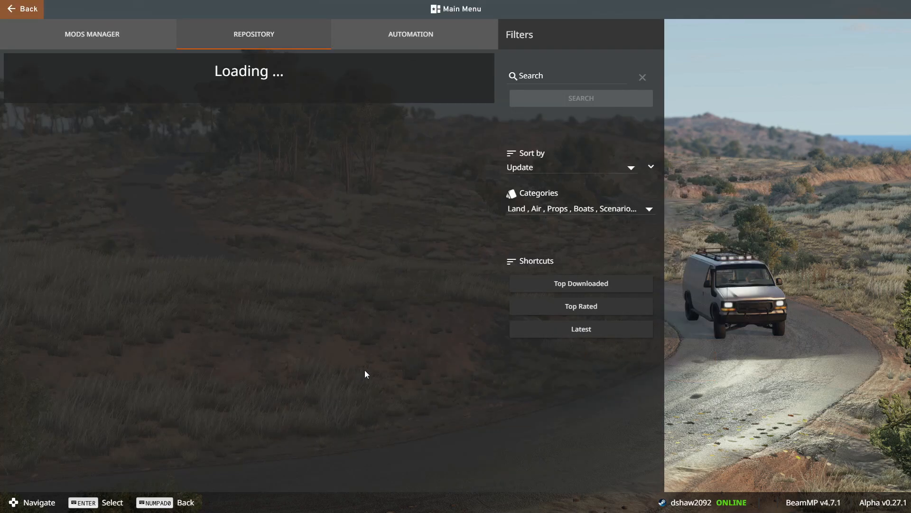
left_click(108, 39)
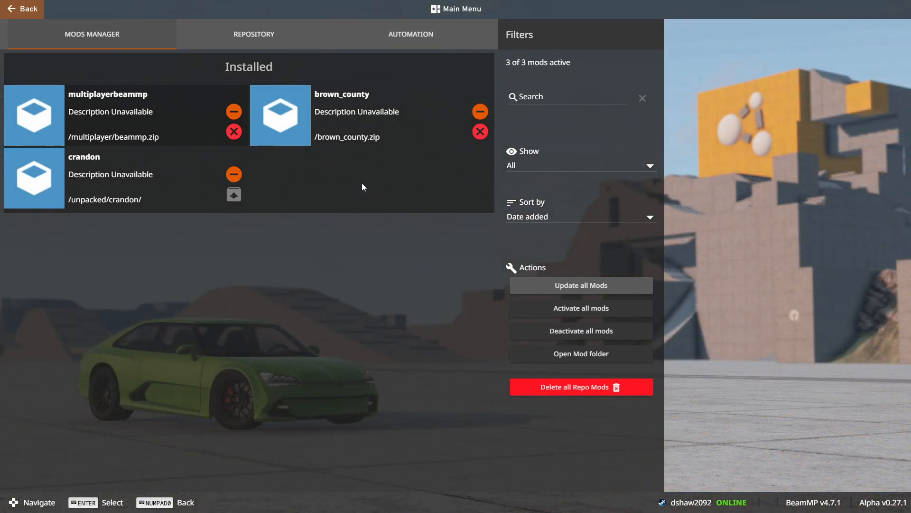
left_click(347, 119)
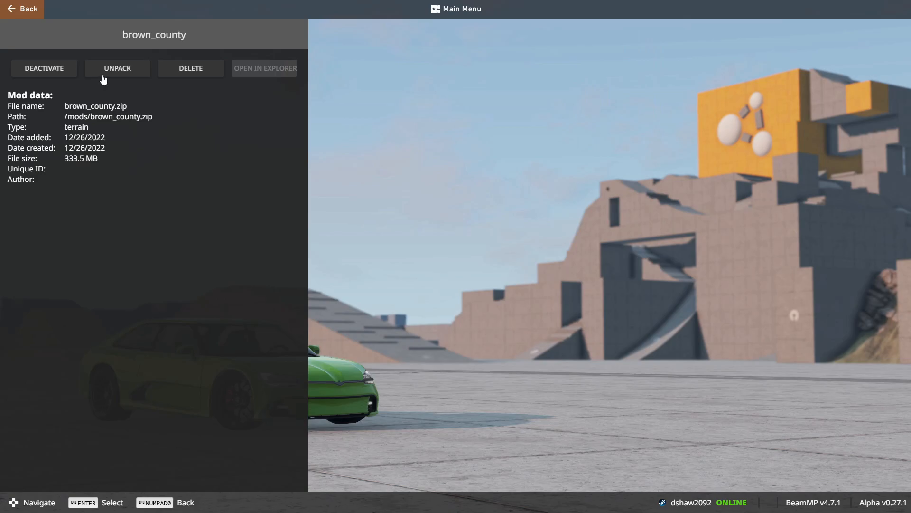
left_click(123, 71)
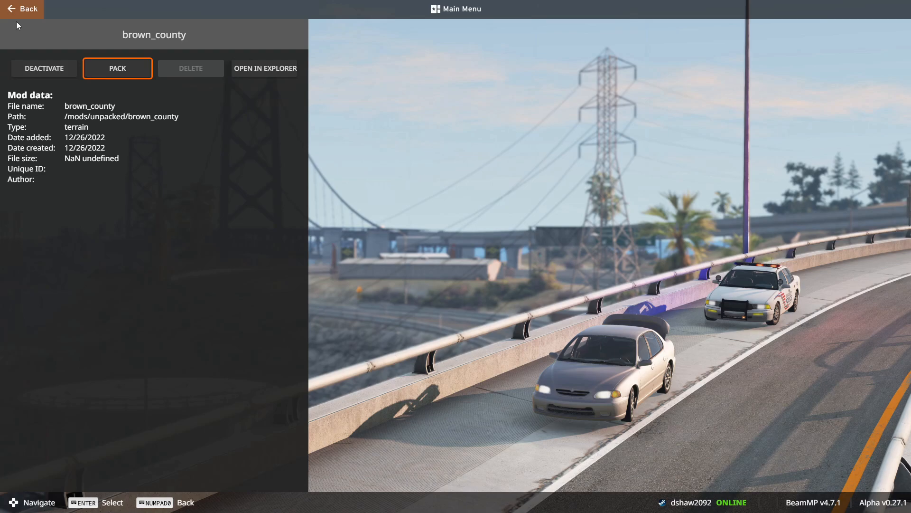
Load Brown County in freeroam from the main menu, spawning at the Default point.
left_click(24, 10)
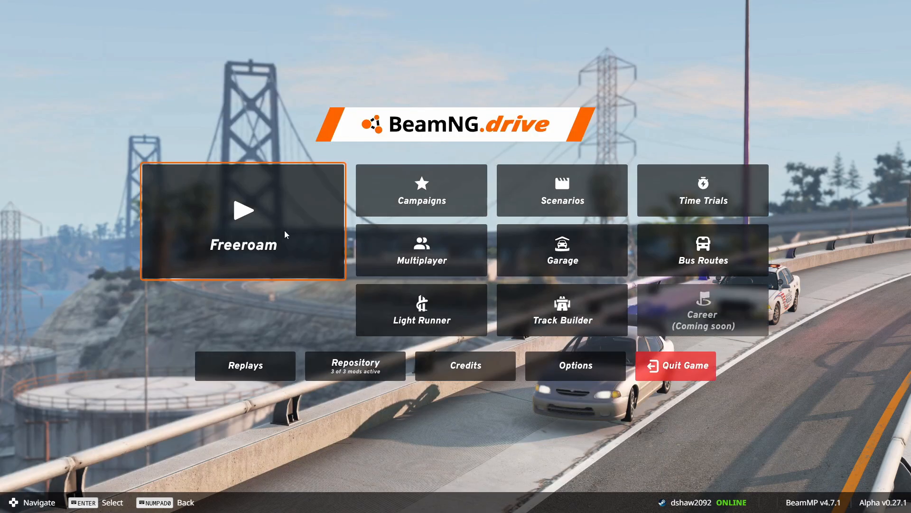
left_click(284, 230)
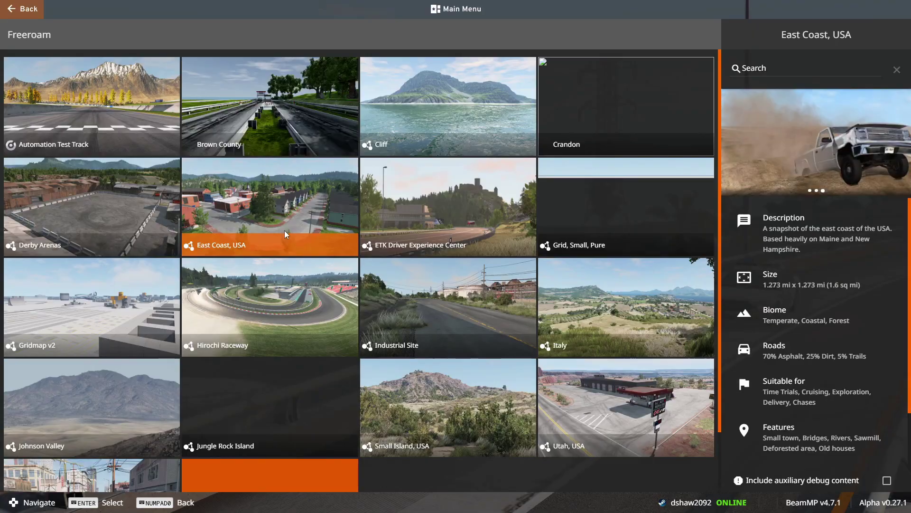
left_click(263, 134)
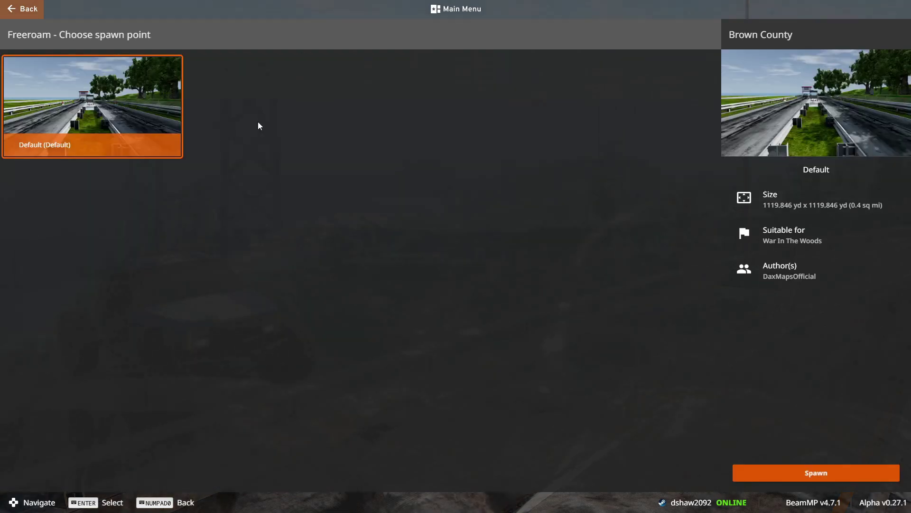
double_click(154, 104)
In the World Editor, duplicate a metal fence section and move it onto the grass beside the strip.
key("F11")
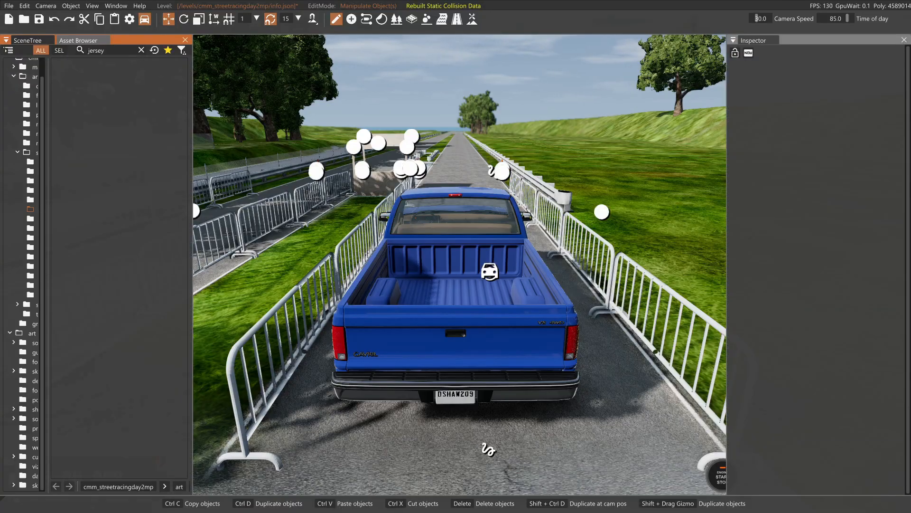
left_click_drag(456, 285, 370, 328)
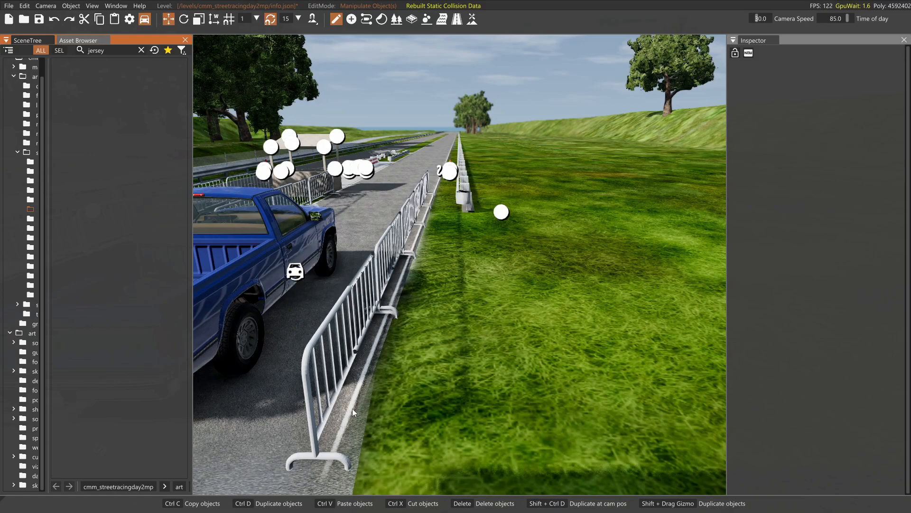
left_click(338, 456)
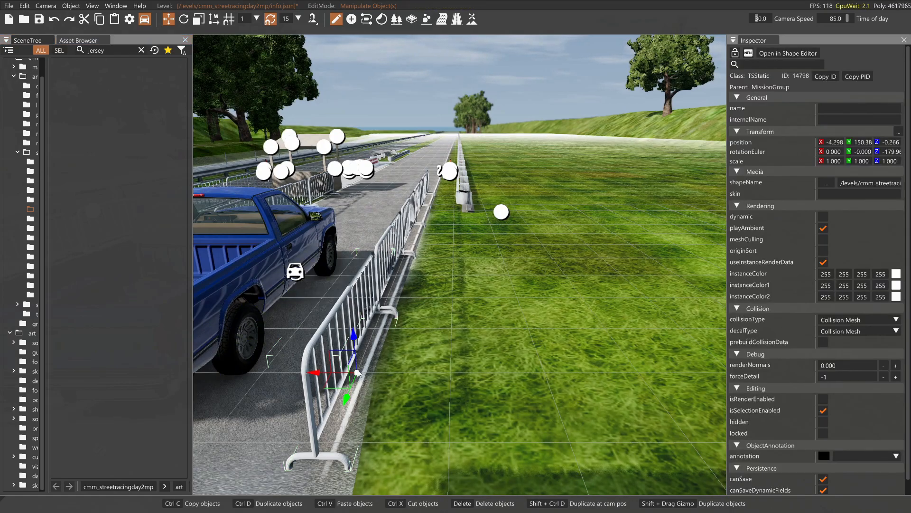
left_click_drag(370, 370, 399, 380, "shift")
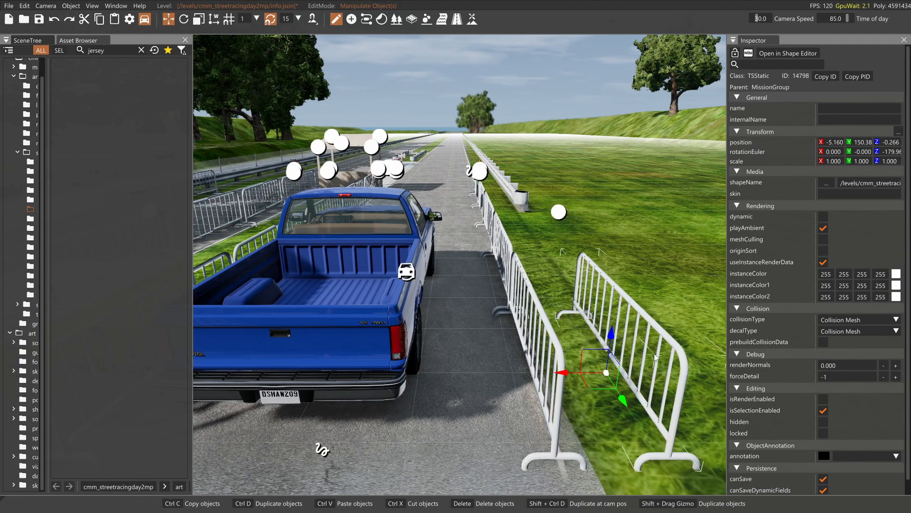
left_click_drag(654, 353, 651, 321)
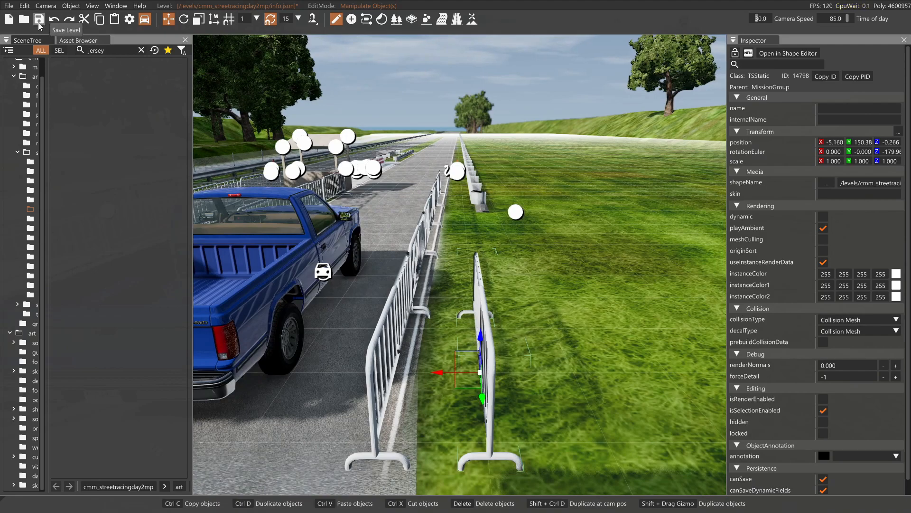
Save the edited level, leave the editor and return to the game's main menu.
left_click(39, 22)
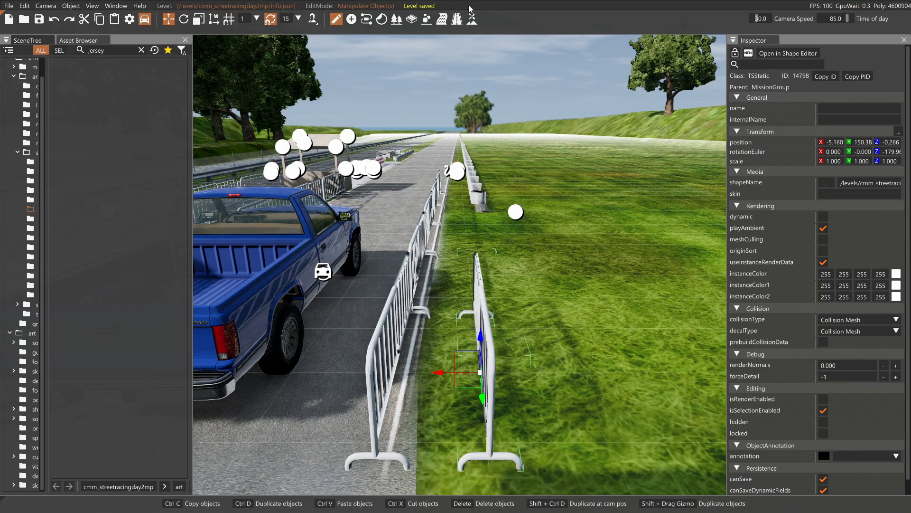
key("F11")
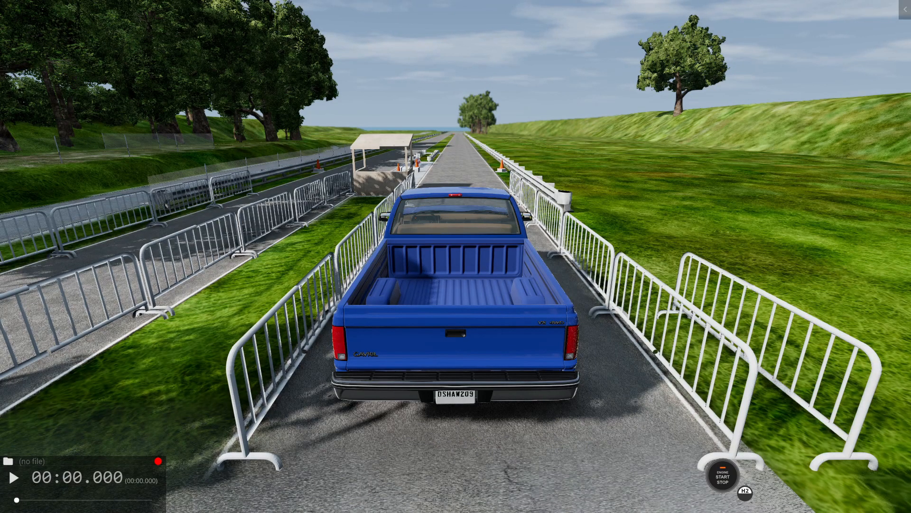
key("Escape")
left_click(227, 9)
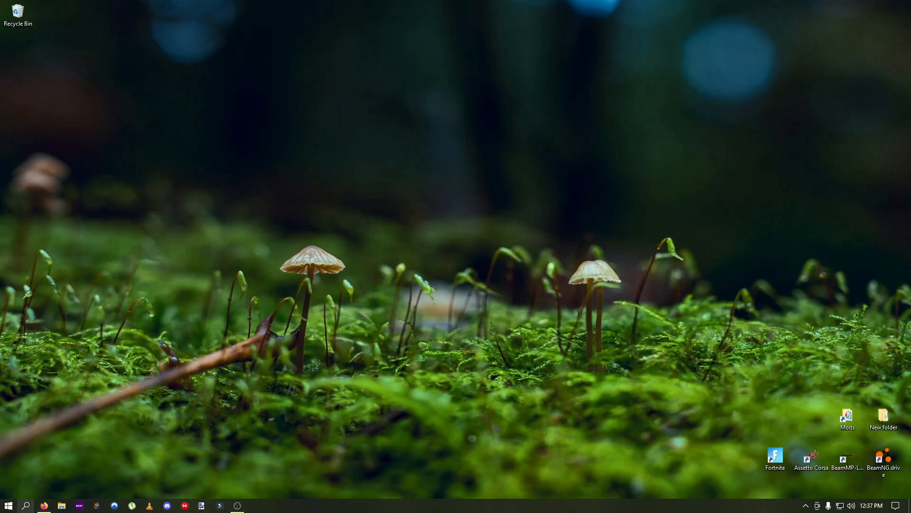
Search %appdata% from the taskbar to open the Roaming folder in File Explorer.
left_click(26, 506)
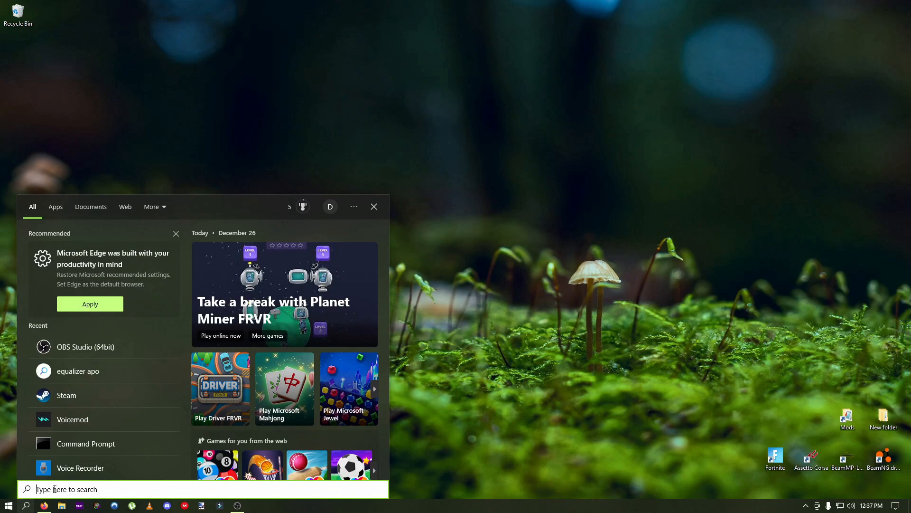
type("%appdata%")
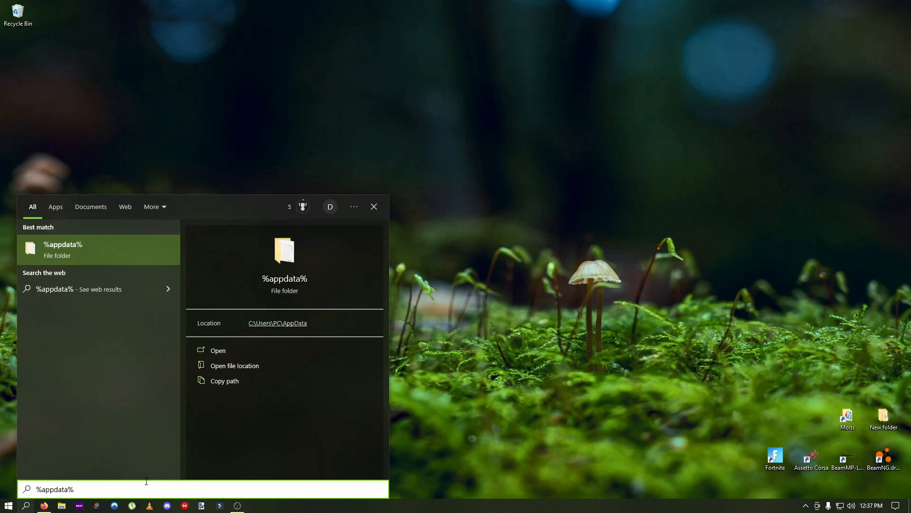
key("Return")
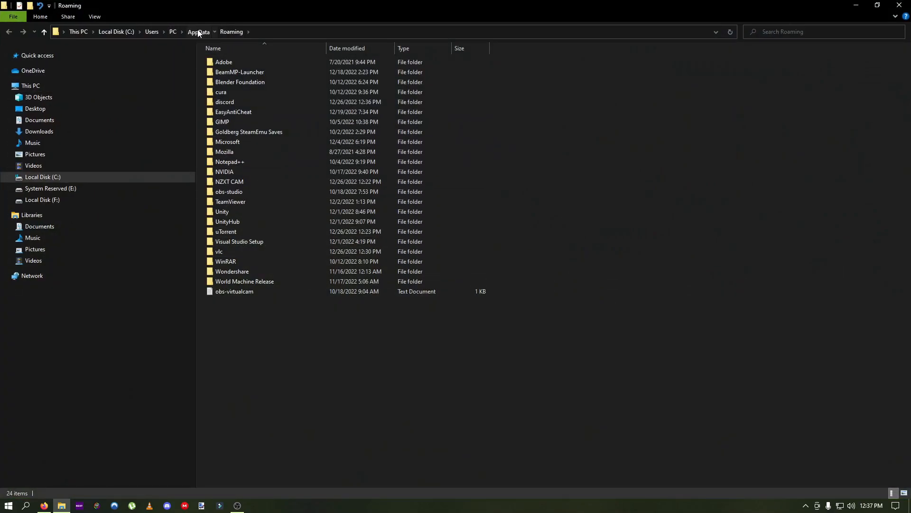
Navigate to AppData\Local\BeamNG.drive\0.27\levels, showing the CMM_StreetRacingDay2MP folder.
left_click(198, 31)
double_click(223, 62)
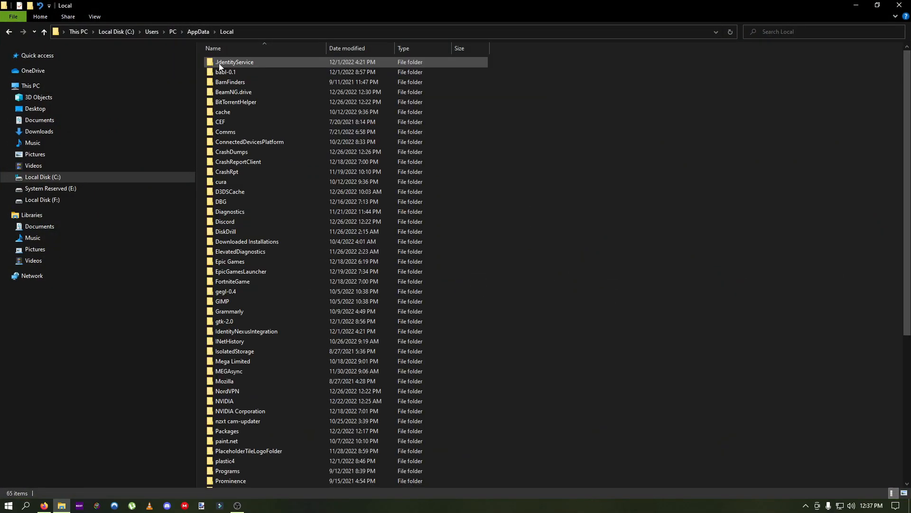
double_click(246, 91)
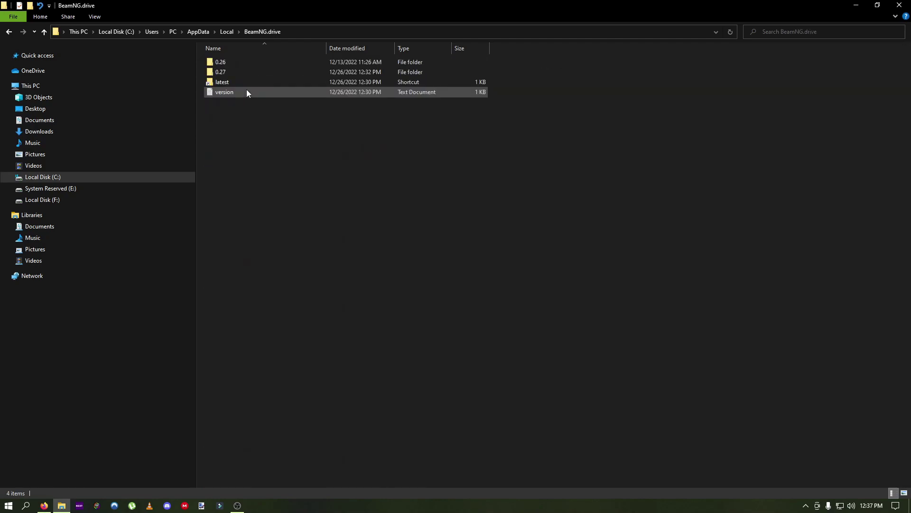
double_click(226, 72)
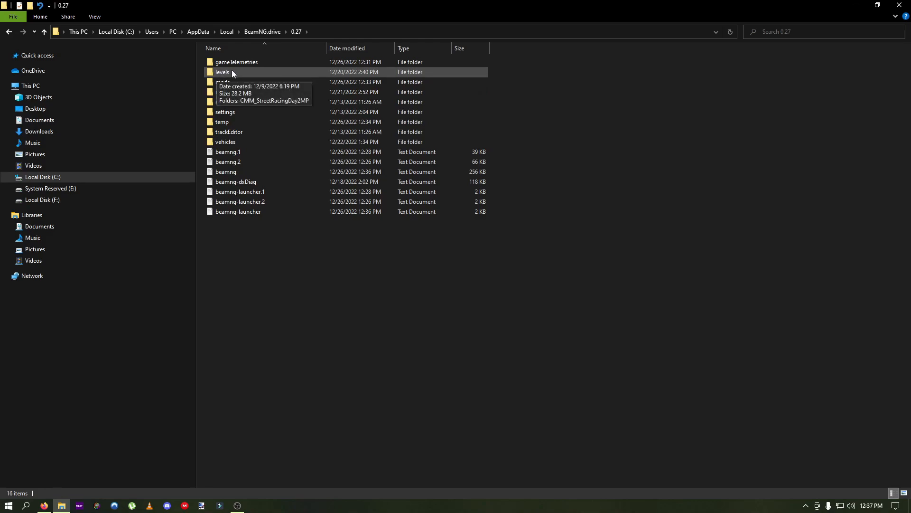
double_click(233, 71)
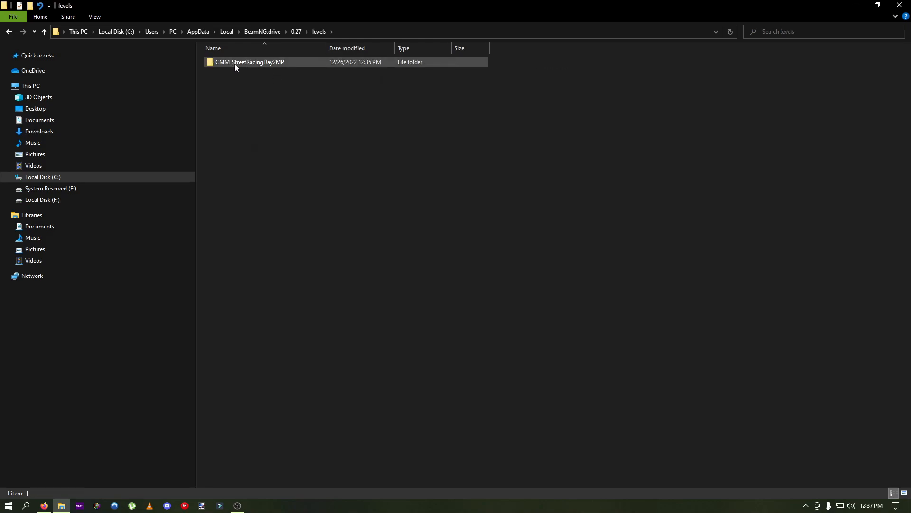
mouse_move(249, 62)
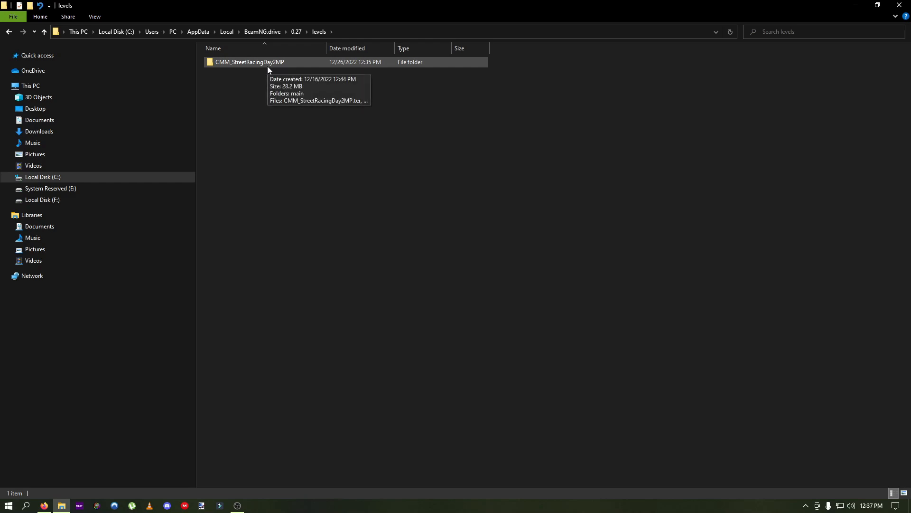
Cut the CMM_StreetRacingDay2MP folder and navigate to mods\unpacked\brown_county\levels.
right_click(240, 64)
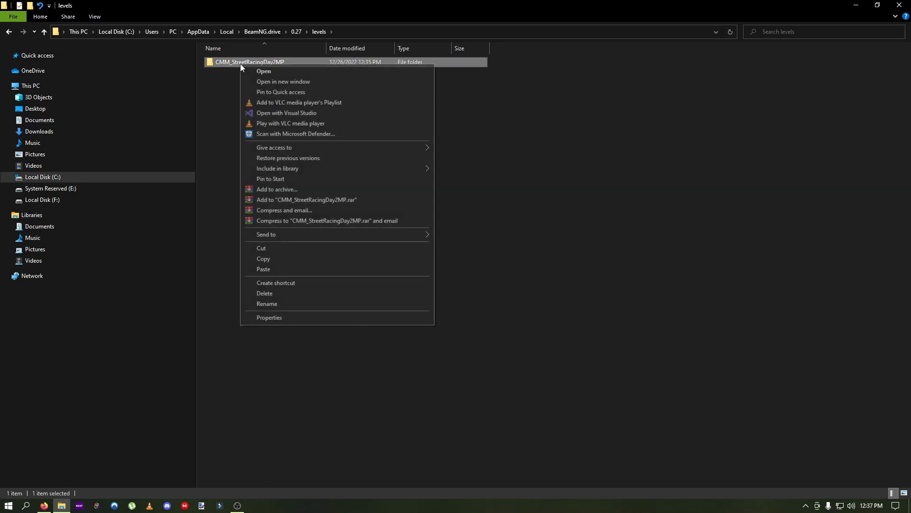
left_click(267, 248)
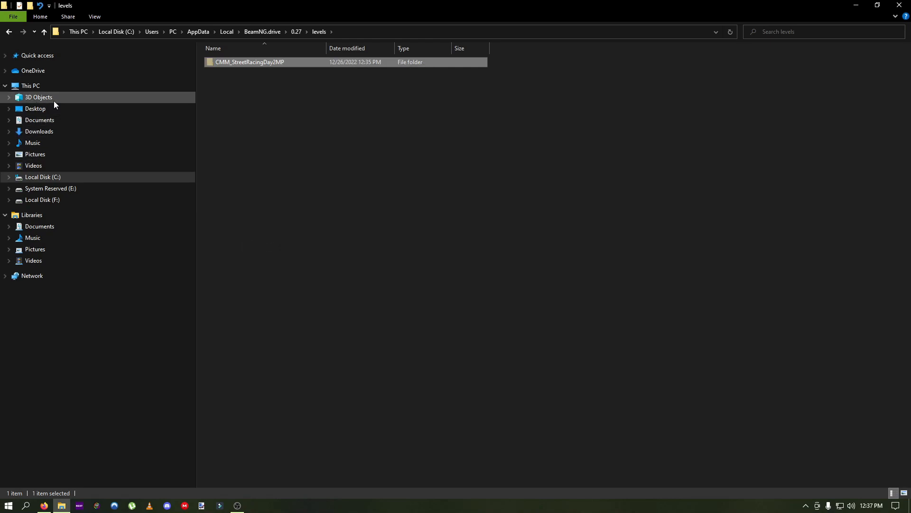
left_click(297, 31)
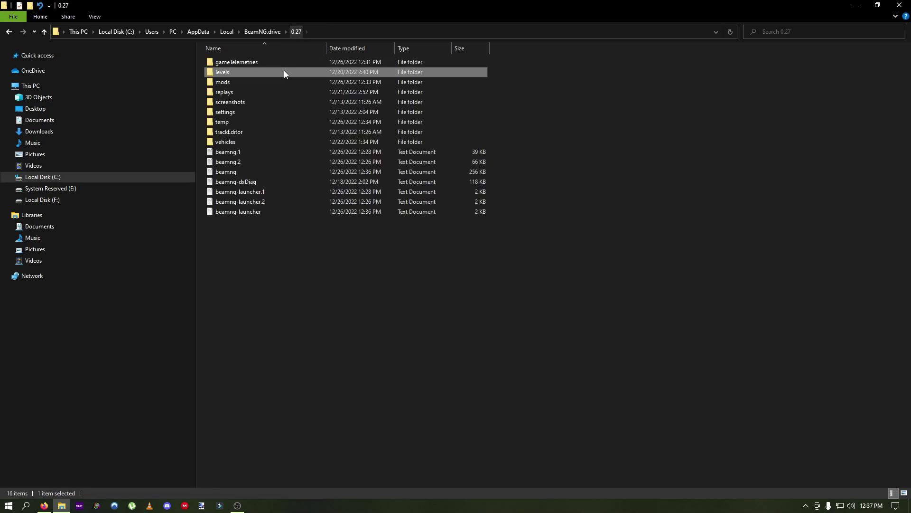
double_click(237, 82)
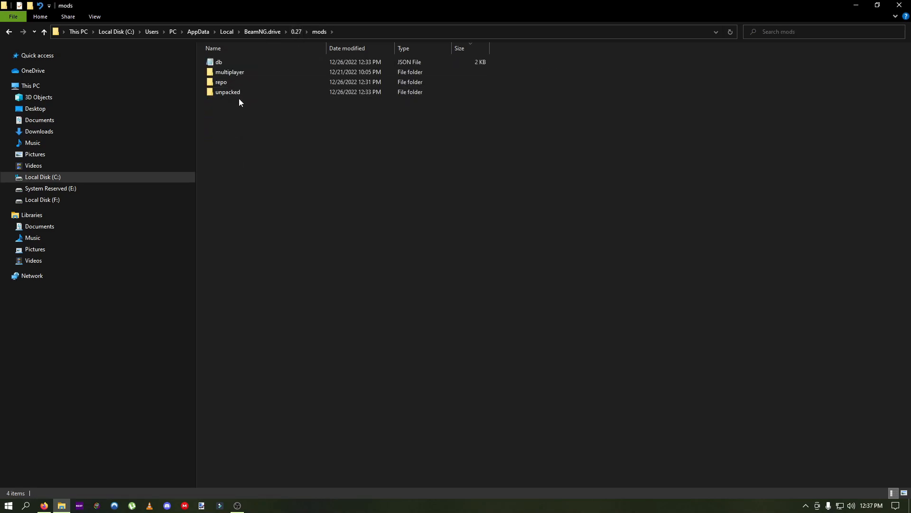
double_click(235, 93)
left_click(261, 62)
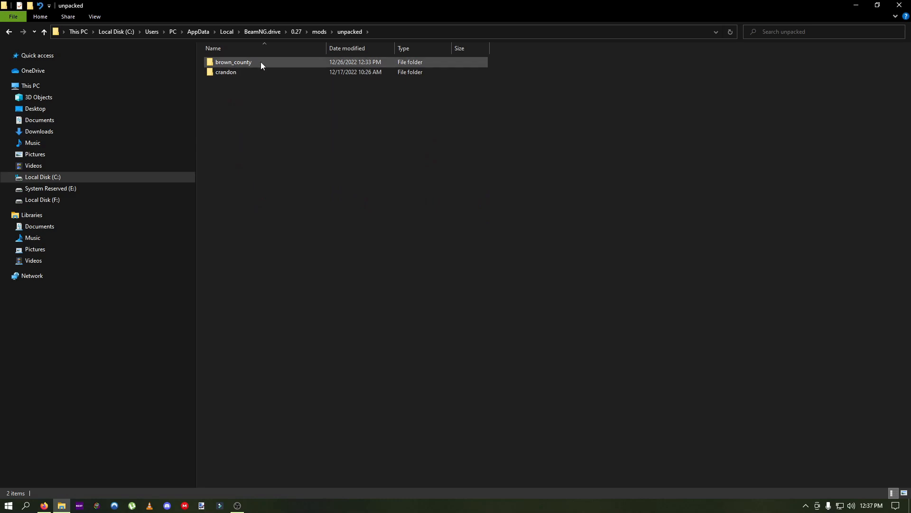
mouse_move(234, 62)
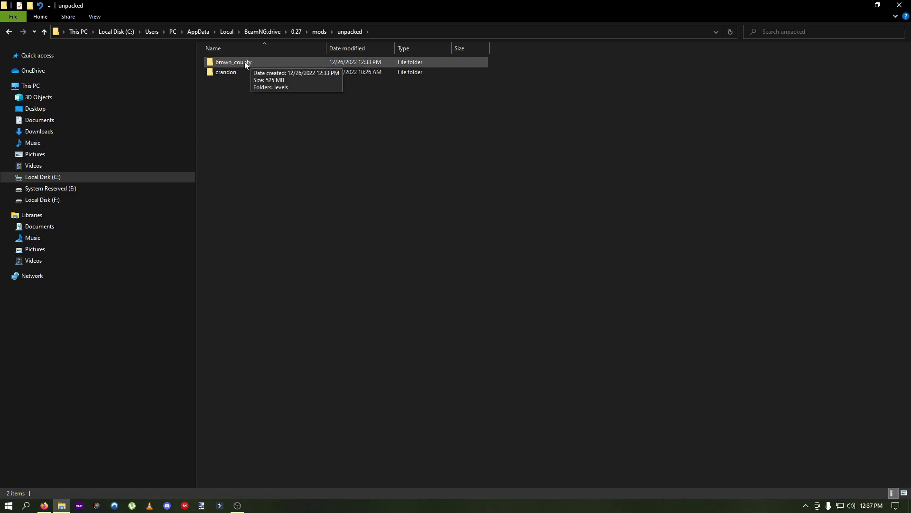
double_click(244, 65)
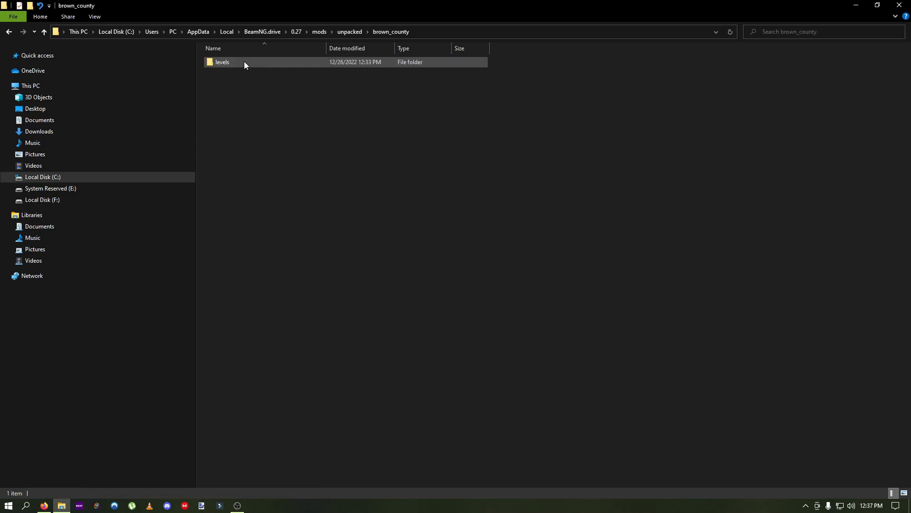
double_click(225, 62)
Paste the level folder there, replacing same-named files, and close File Explorer.
right_click(301, 146)
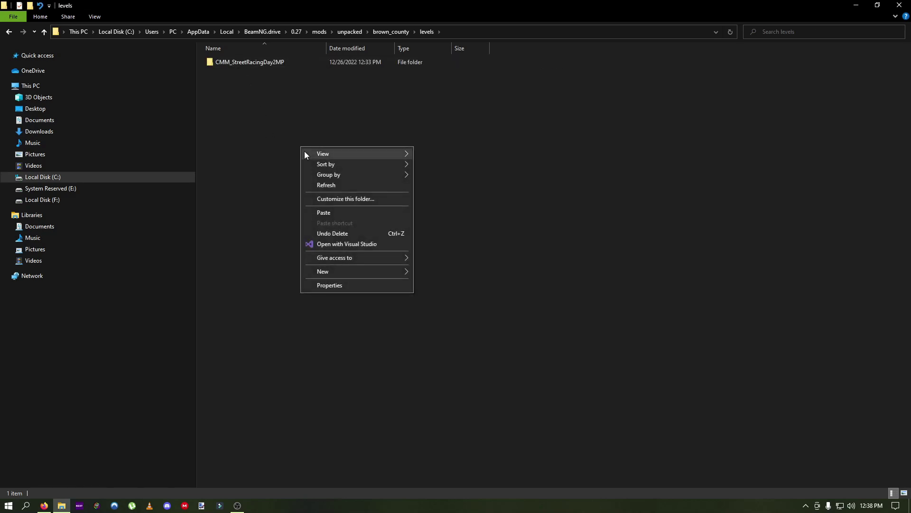
left_click(330, 213)
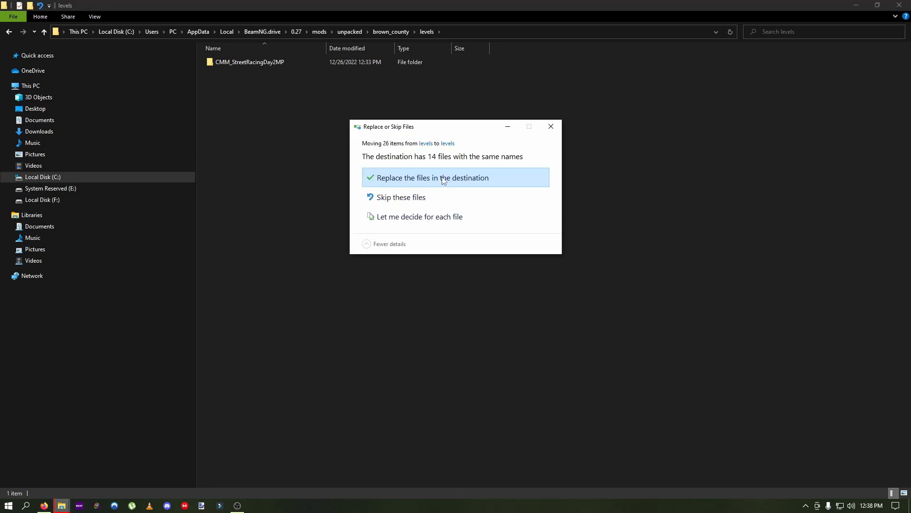
left_click(435, 182)
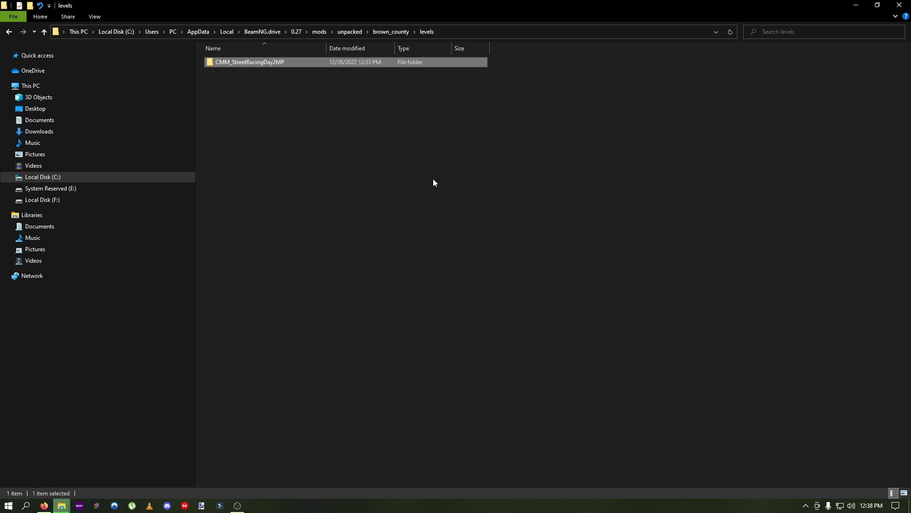
left_click(434, 183)
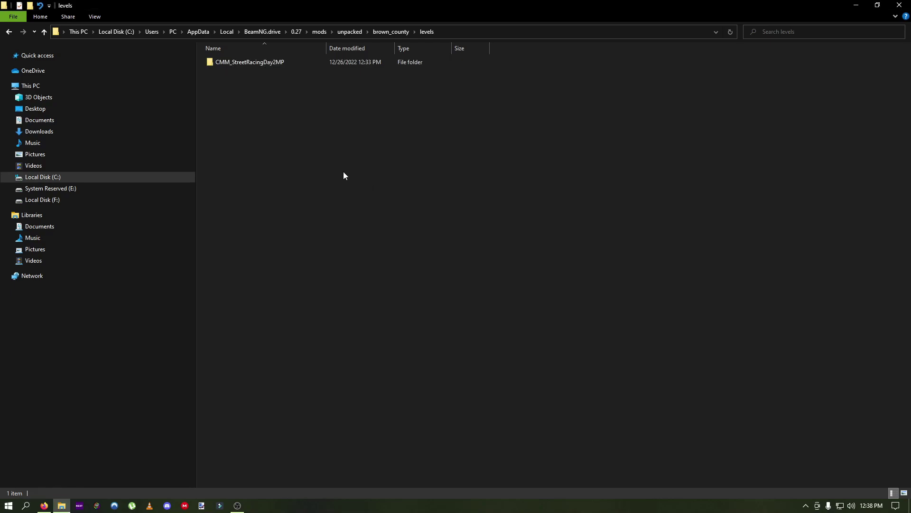
left_click(900, 8)
Launch BeamNG.drive and start freeroam on Brown County at the Default spawn point.
double_click(884, 462)
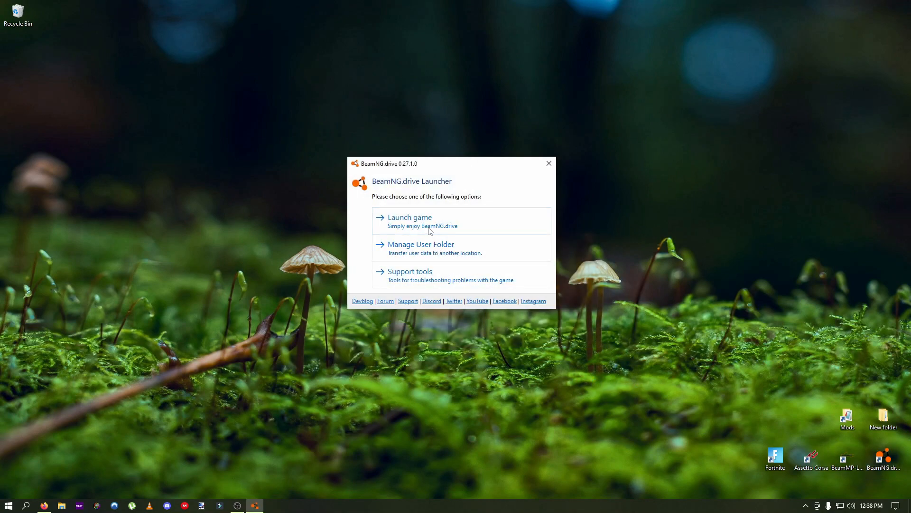
left_click(428, 226)
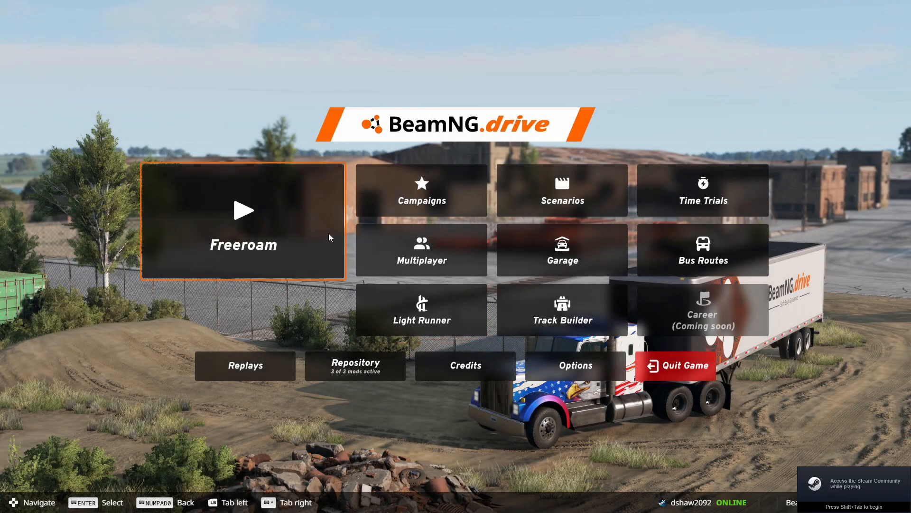
left_click(328, 232)
left_click(254, 105)
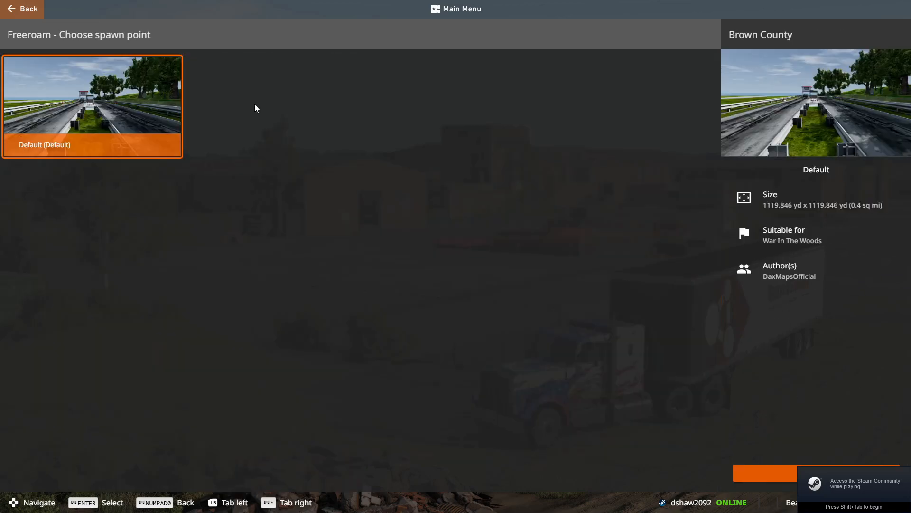
double_click(123, 94)
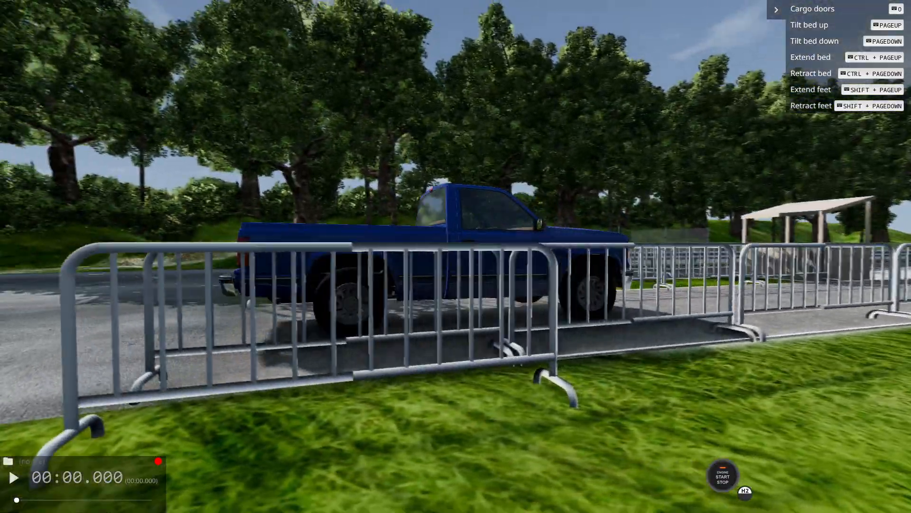
From the main menu's Mods Manager, pack the brown_county mod into a zip.
key("Escape")
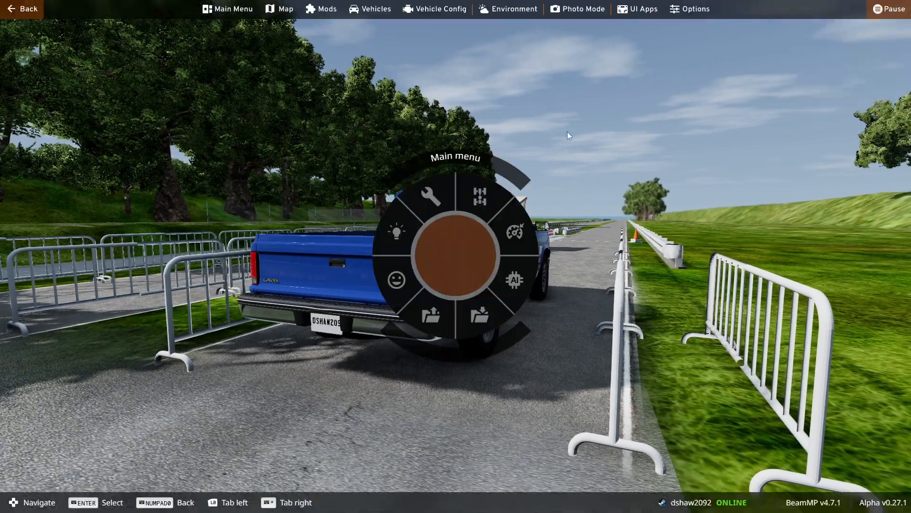
left_click(228, 9)
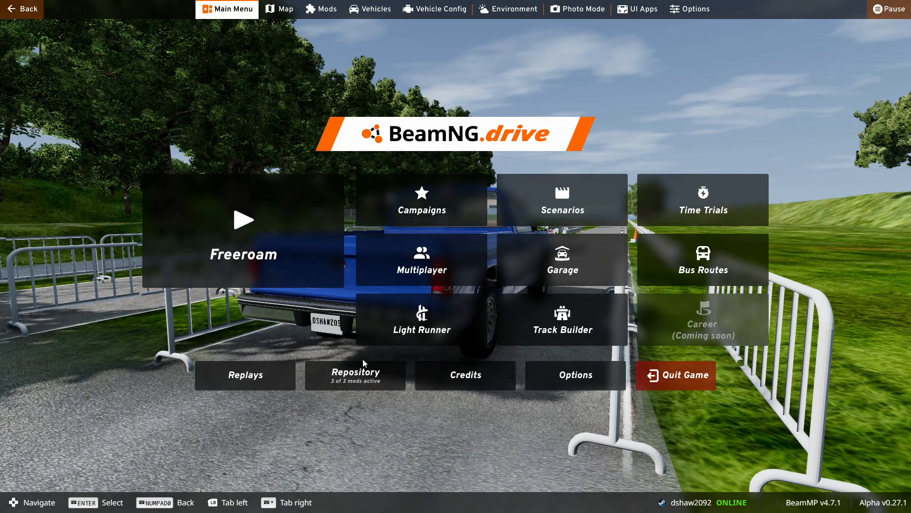
left_click(366, 372)
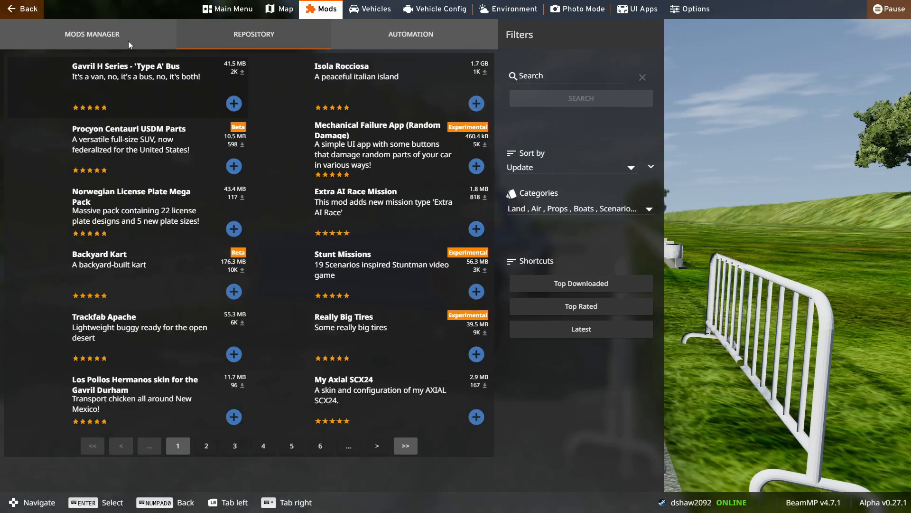
left_click(87, 38)
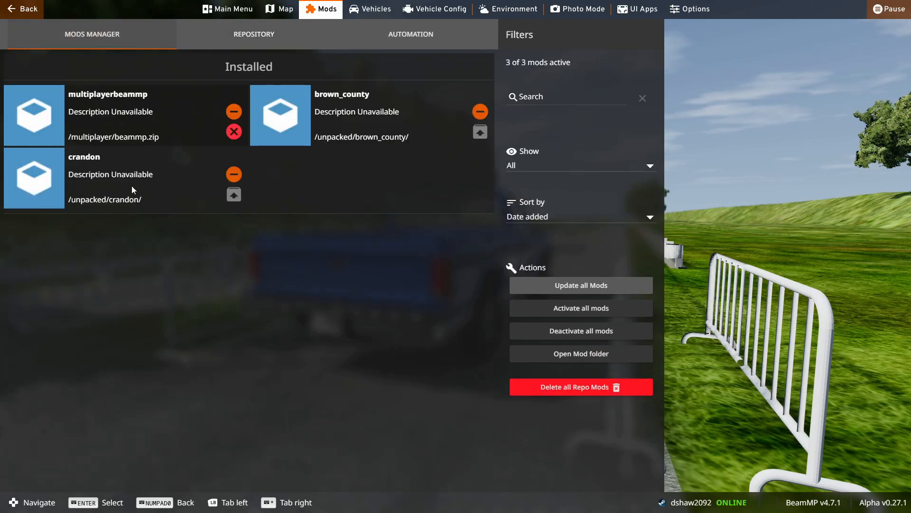
left_click(378, 105)
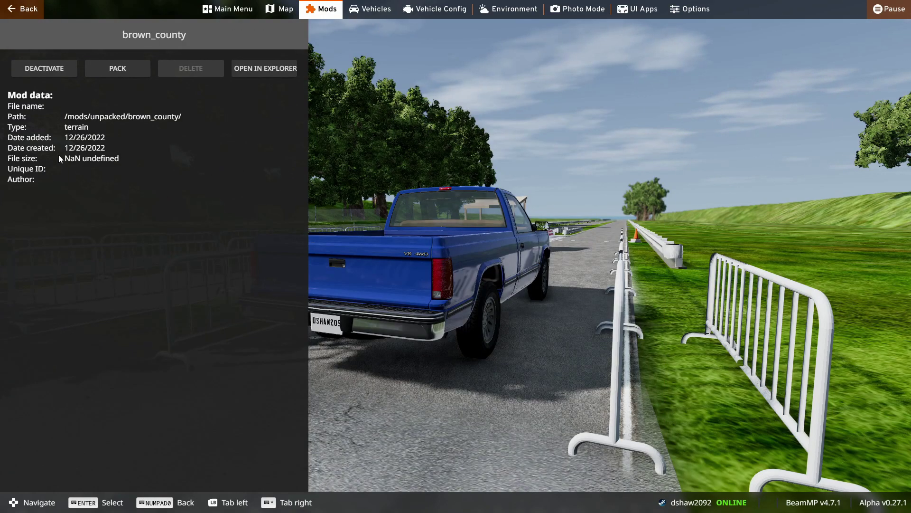
left_click(116, 72)
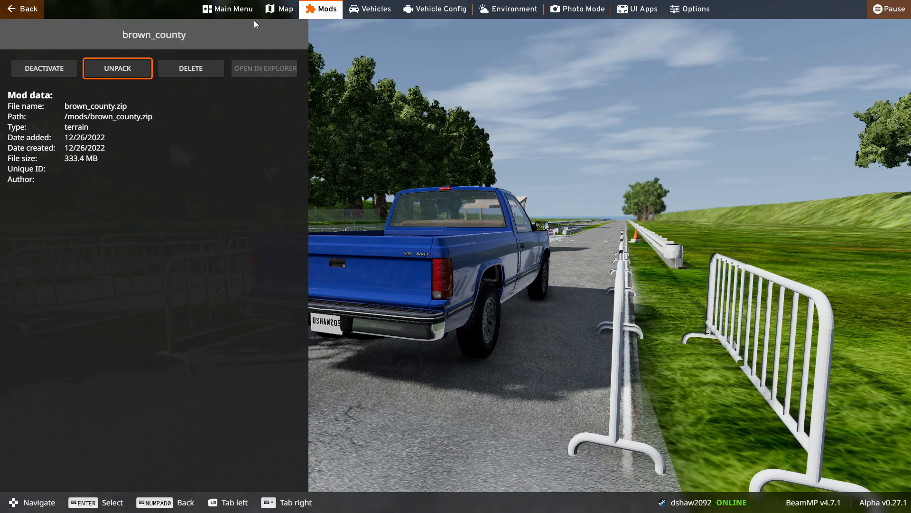
Leave the game and open AppData\Local via a %appdata% search.
left_click(228, 9)
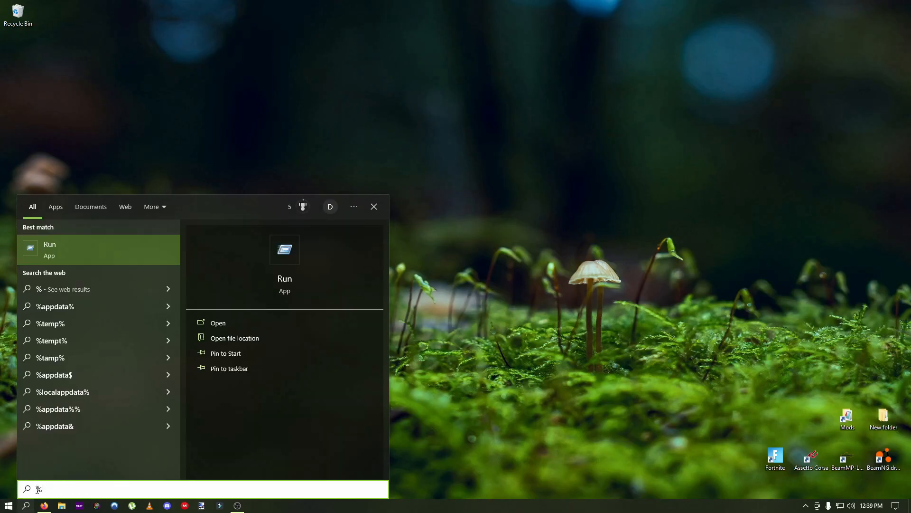
type("data%")
key("Return")
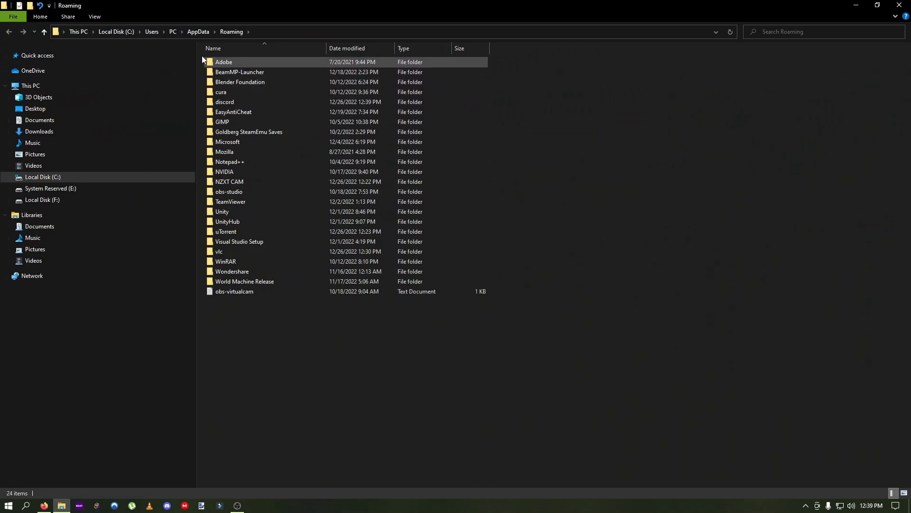
left_click(198, 32)
double_click(242, 61)
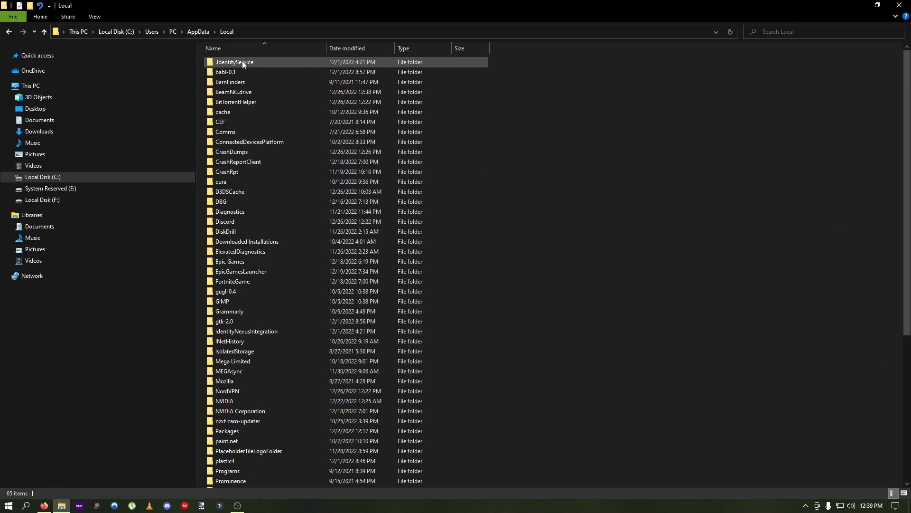
Navigate to BeamNG.drive\0.27\mods and select the packed brown_county.zip archive.
double_click(245, 91)
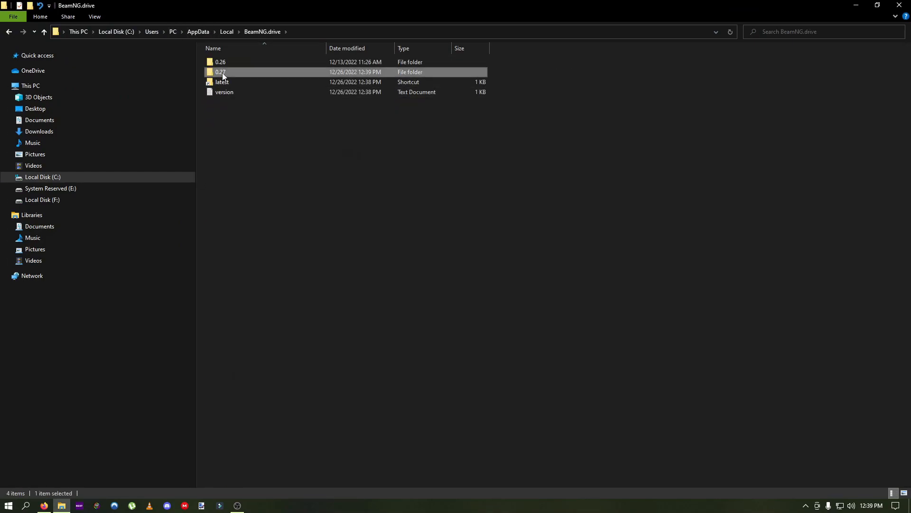
double_click(222, 72)
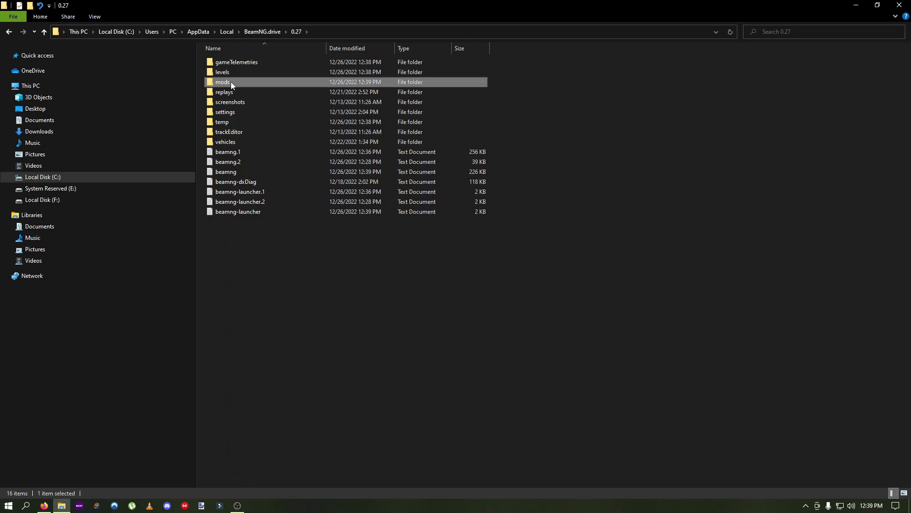
double_click(231, 82)
left_click(247, 64)
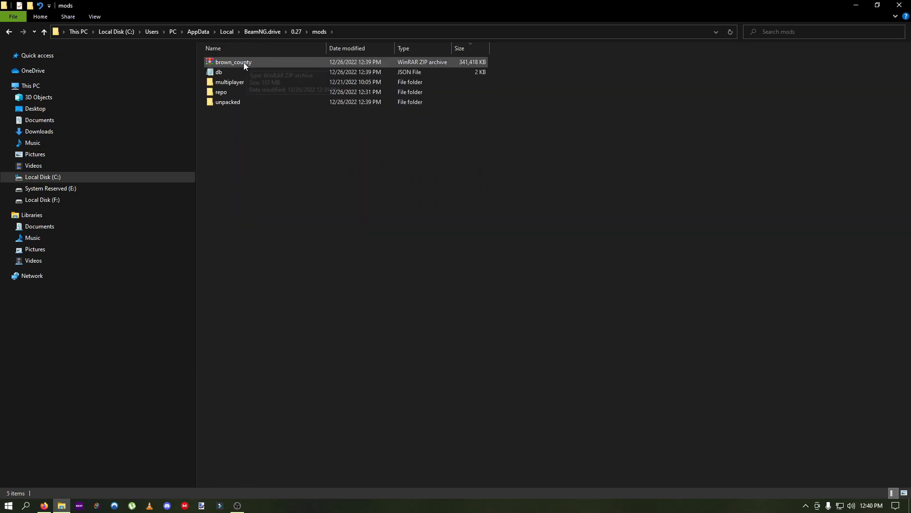